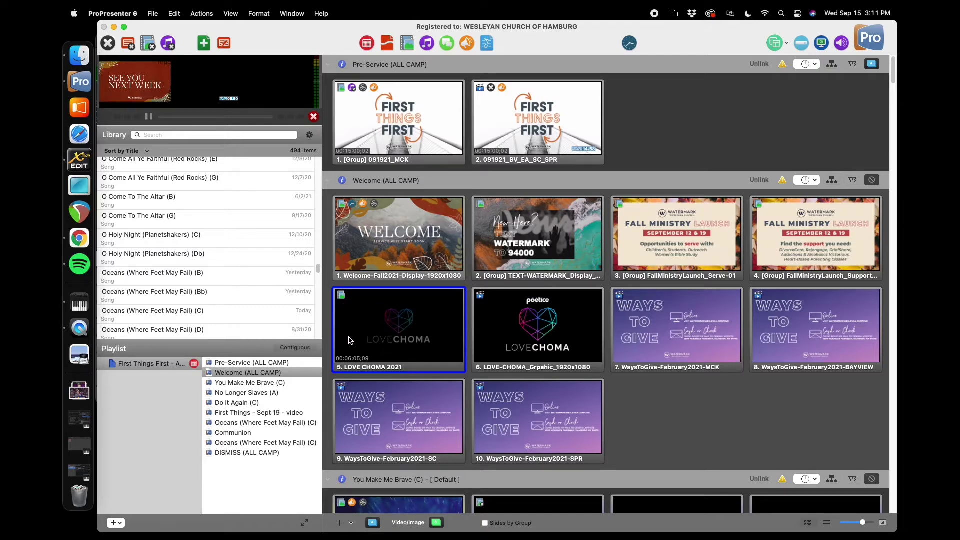
- Bring up the context menu for the LOVE CHOMA 2021 video slide in the Welcome group
{"action": "right_click", "coordinate": [401, 343]}
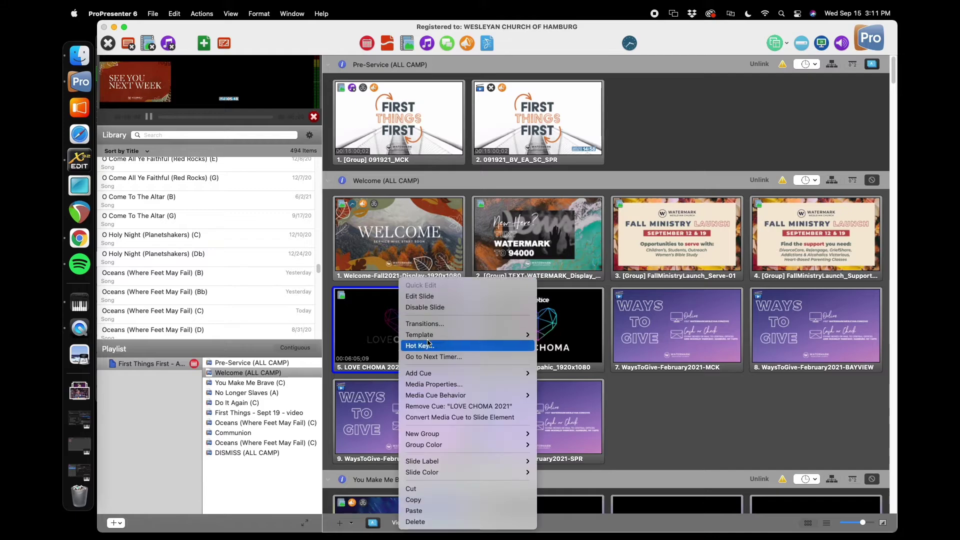
- In Media Properties, scrub near 3:45 and set the LOVE CHOMA 2021 Out point to 00:03:54;07
{"action": "left_click", "coordinate": [425, 385]}
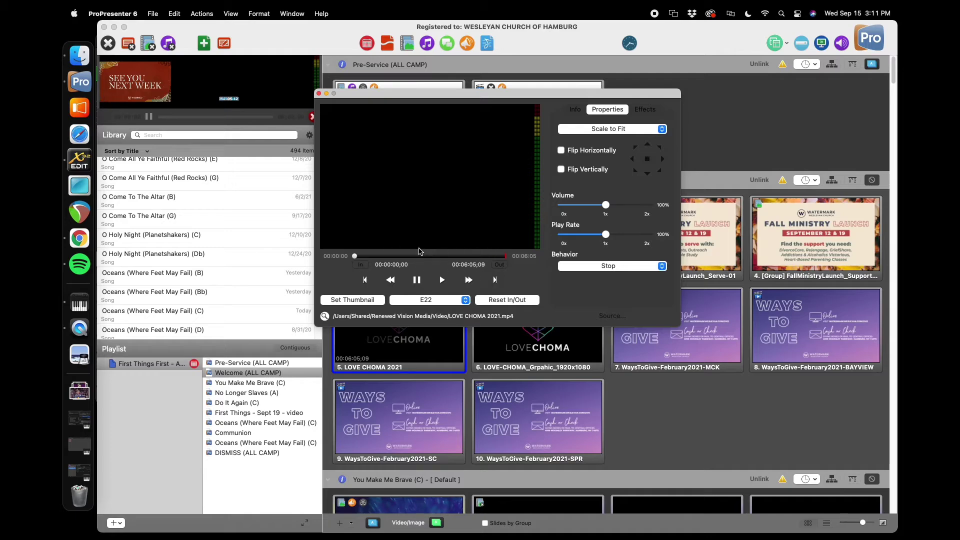
{"action": "left_click_drag", "start_coordinate": [355, 256], "coordinate": [339, 284]}
{"action": "left_click", "coordinate": [358, 256]}
{"action": "left_click_drag", "start_coordinate": [373, 260], "coordinate": [448, 265]}
{"action": "left_click", "coordinate": [442, 280]}
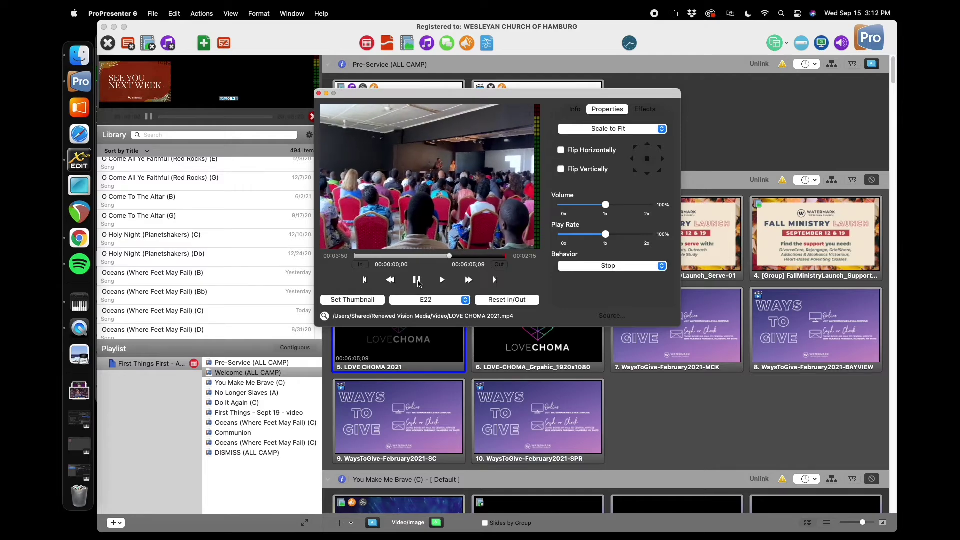
{"action": "left_click", "coordinate": [417, 281]}
{"action": "left_click", "coordinate": [442, 281]}
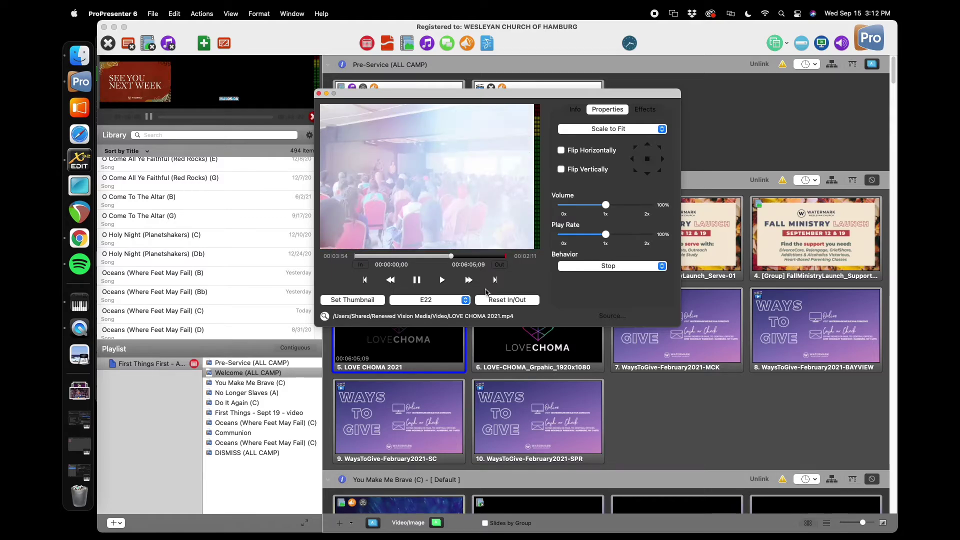
{"action": "left_click", "coordinate": [498, 266]}
{"action": "left_click", "coordinate": [318, 94]}
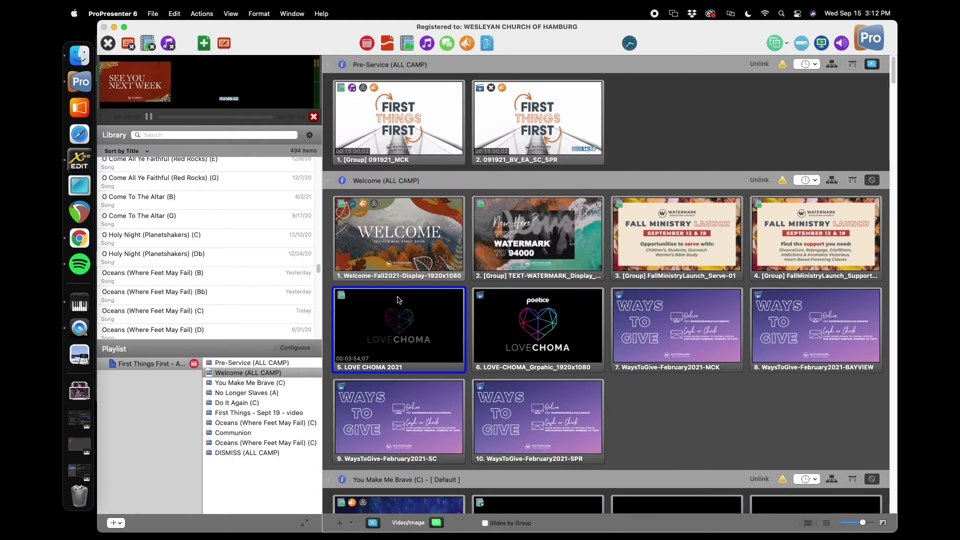
- Scrub the live LOVE CHOMA video to about 3:36 to check its ending, then clear the output
{"action": "left_click", "coordinate": [171, 117]}
{"action": "left_click_drag", "start_coordinate": [183, 119], "coordinate": [265, 125]}
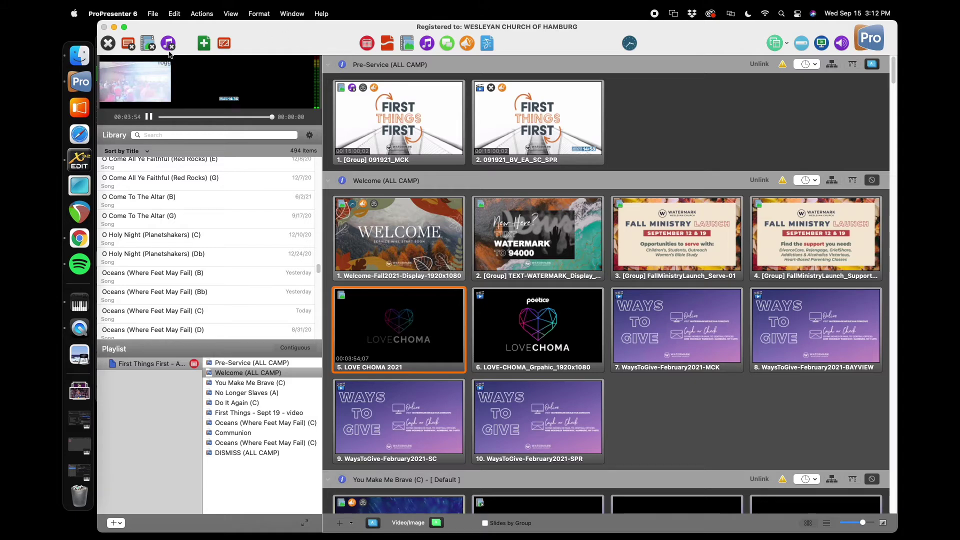
{"action": "left_click", "coordinate": [112, 45]}
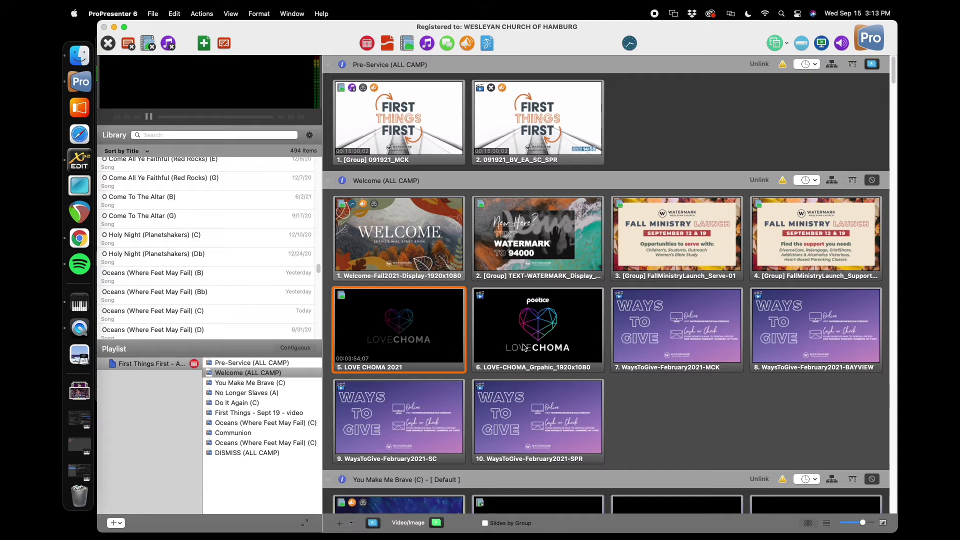
- Show the LOVE CHOMA graphic slide, then put the video slide live and pause it
{"action": "left_click", "coordinate": [517, 313]}
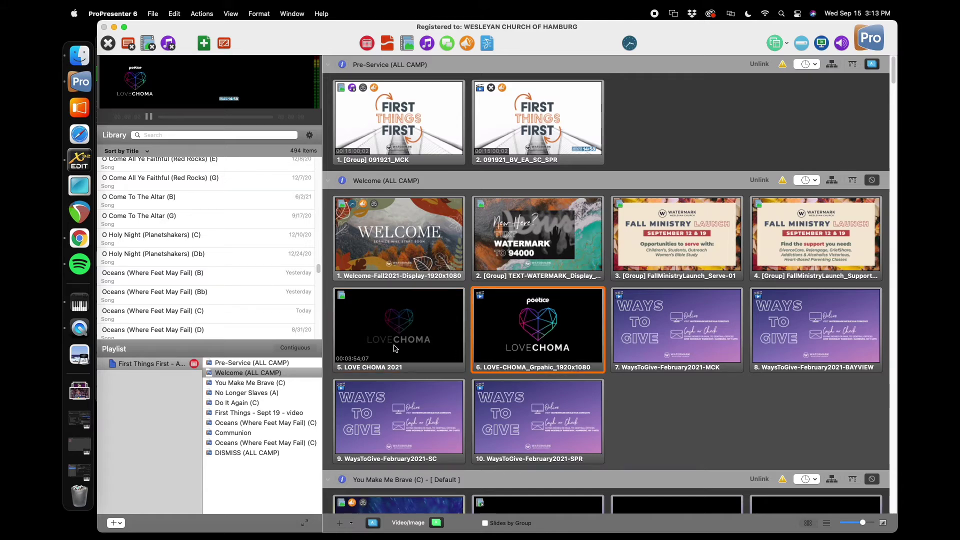
{"action": "left_click", "coordinate": [380, 298]}
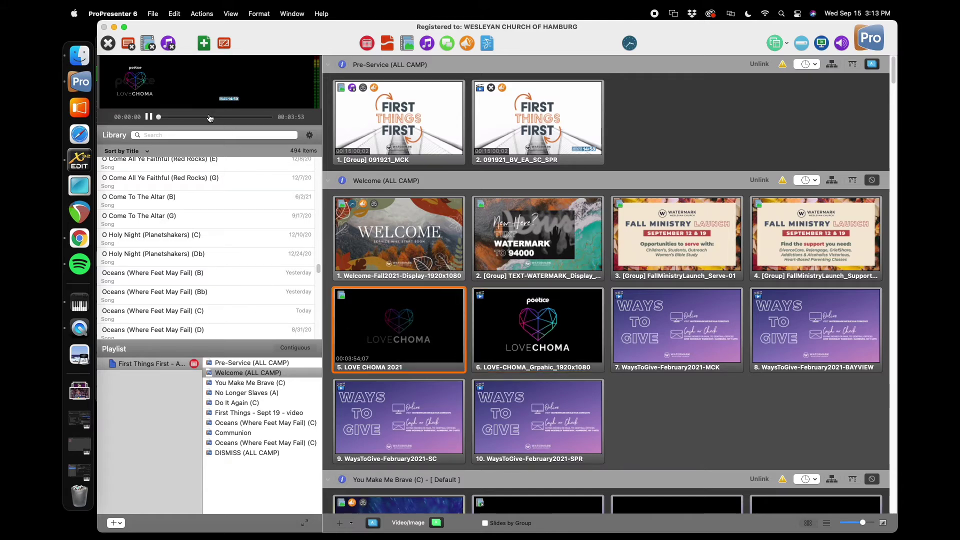
{"action": "left_click", "coordinate": [146, 116]}
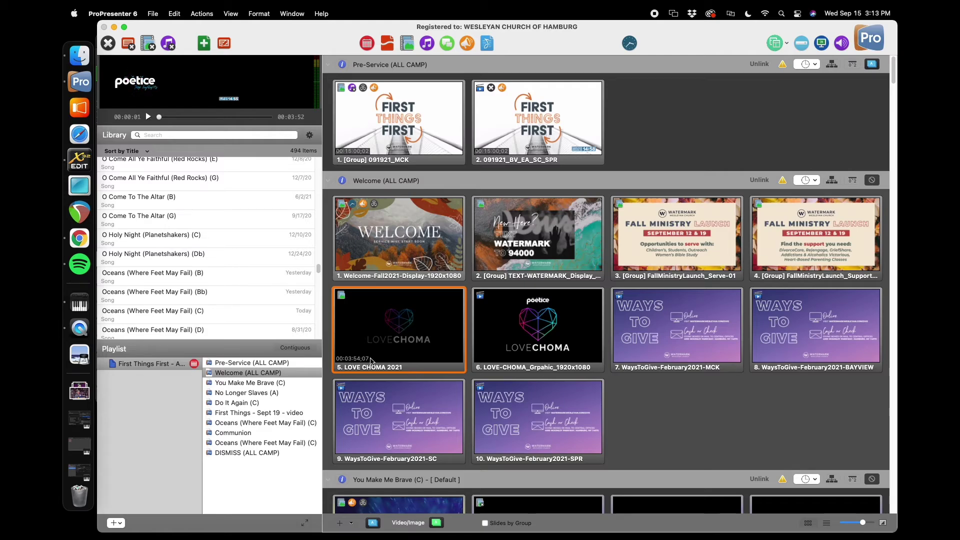
- Add a 234-second Go to Next Timer to the LOVE CHOMA 2021 slide, then test it against the graphic slide
{"action": "right_click", "coordinate": [391, 322]}
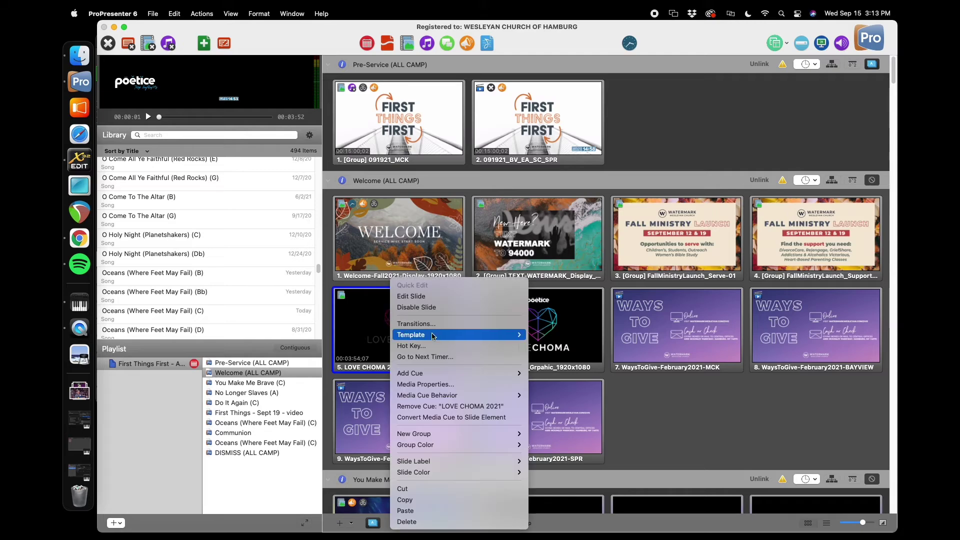
{"action": "left_click", "coordinate": [436, 357]}
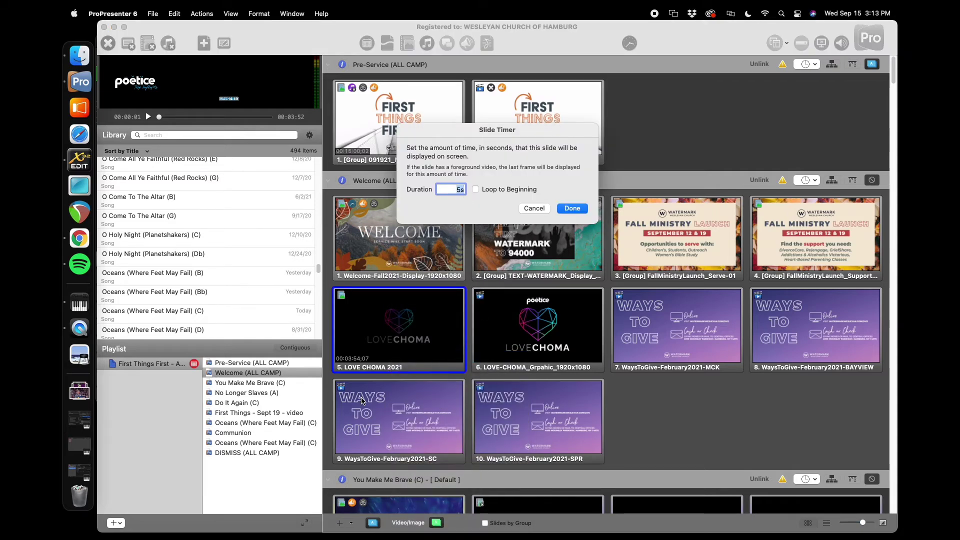
{"action": "type", "text": "2334"}
{"action": "key", "text": "BackSpace"}
{"action": "key", "text": "BackSpace"}
{"action": "left_click", "coordinate": [572, 208]}
{"action": "left_click", "coordinate": [400, 337]}
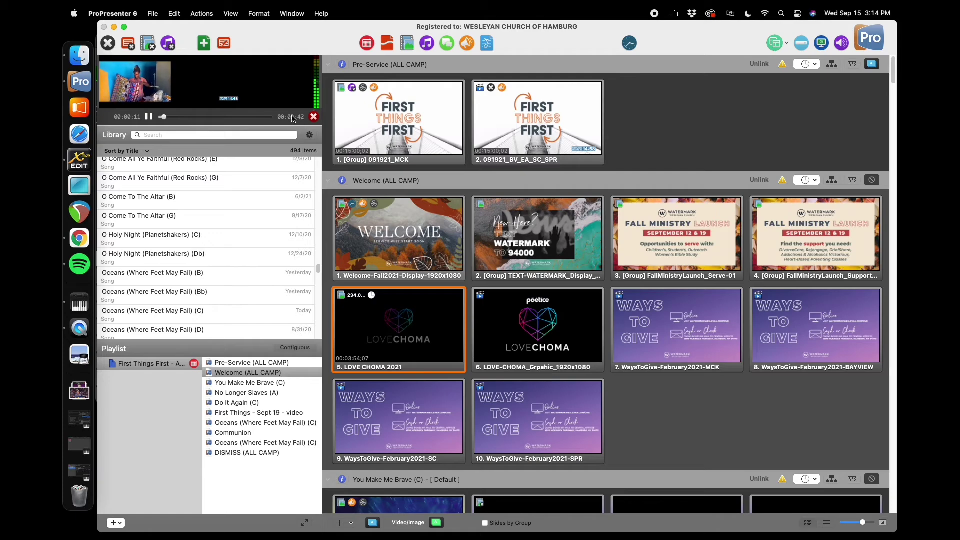
{"action": "left_click", "coordinate": [517, 331]}
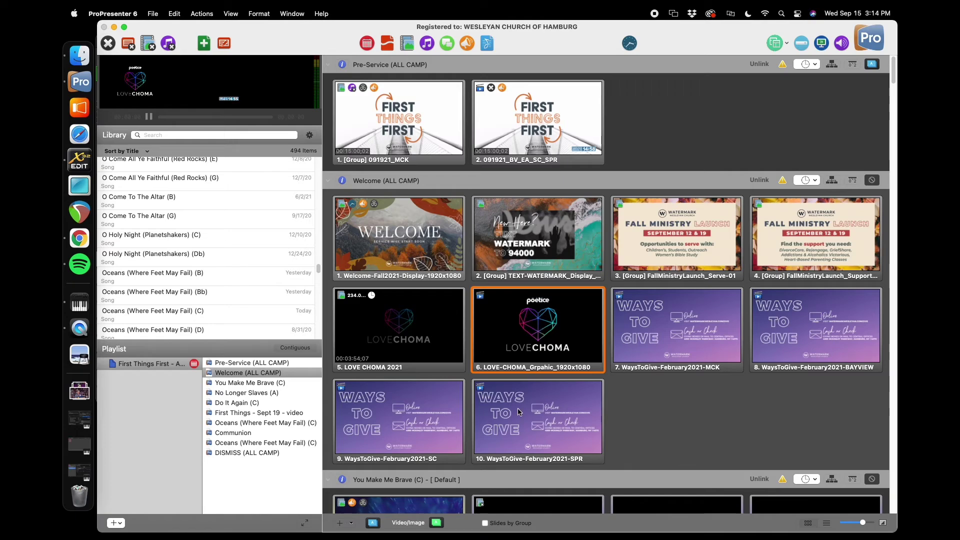
- Play the LOVE CHOMA video live, jump to its end, restart it, and scrub to about 3:33
{"action": "left_click", "coordinate": [394, 327]}
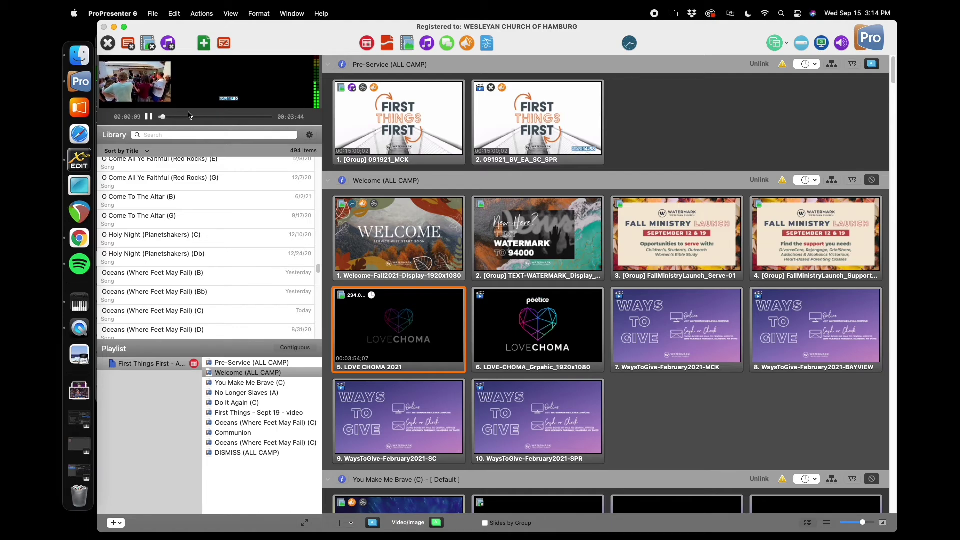
{"action": "left_click_drag", "start_coordinate": [268, 119], "coordinate": [288, 126]}
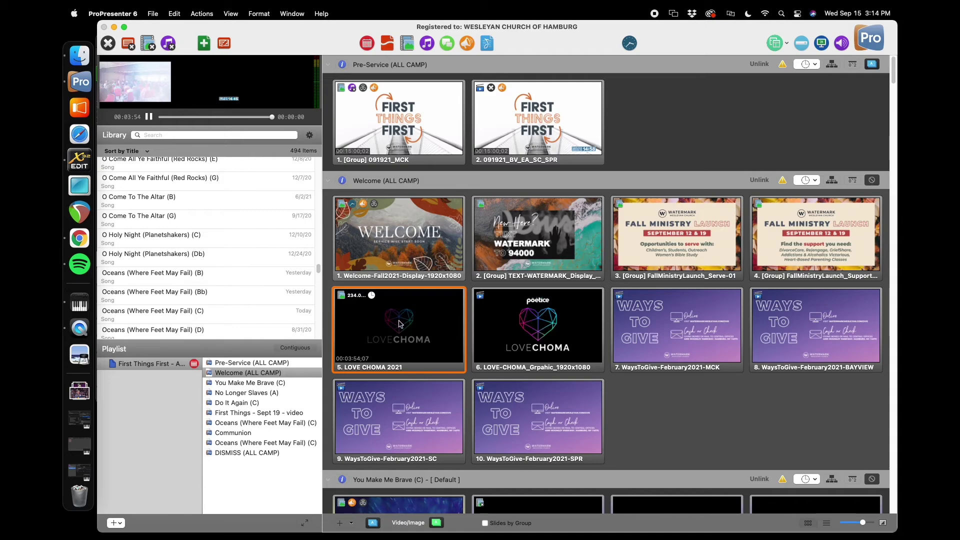
{"action": "left_click", "coordinate": [449, 321]}
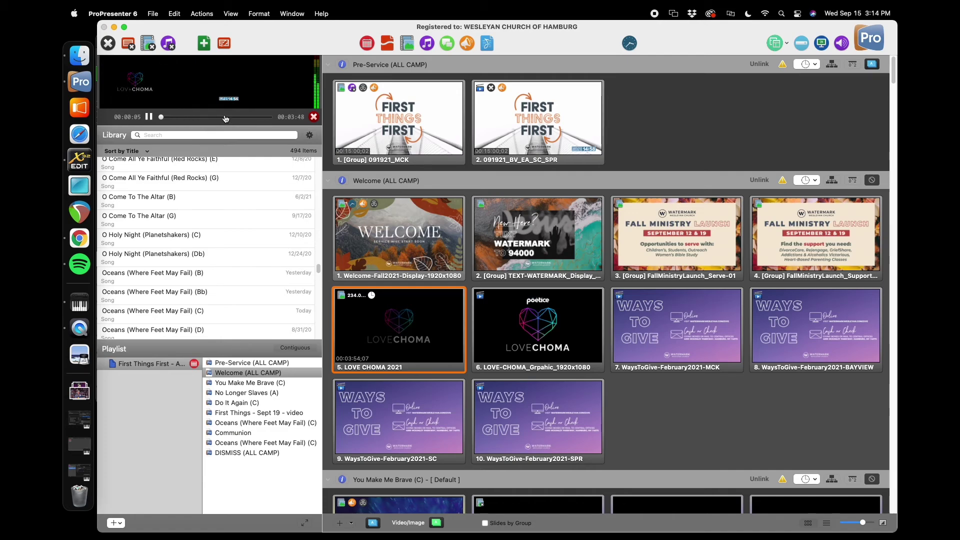
{"action": "left_click_drag", "start_coordinate": [165, 120], "coordinate": [263, 120]}
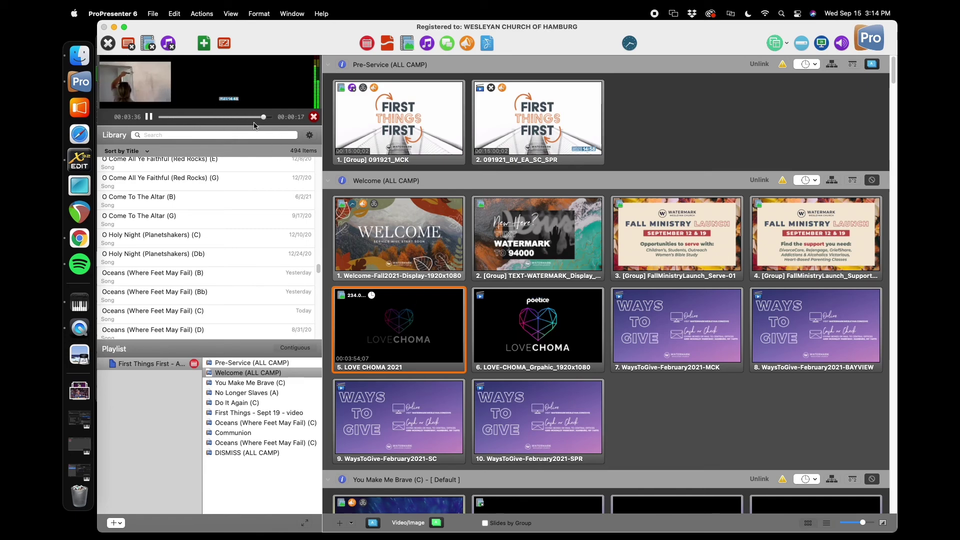
- Scrub the video into its final seconds around 3:48, then switch output to the LOVE CHOMA graphic
{"action": "left_click_drag", "start_coordinate": [264, 118], "coordinate": [272, 118]}
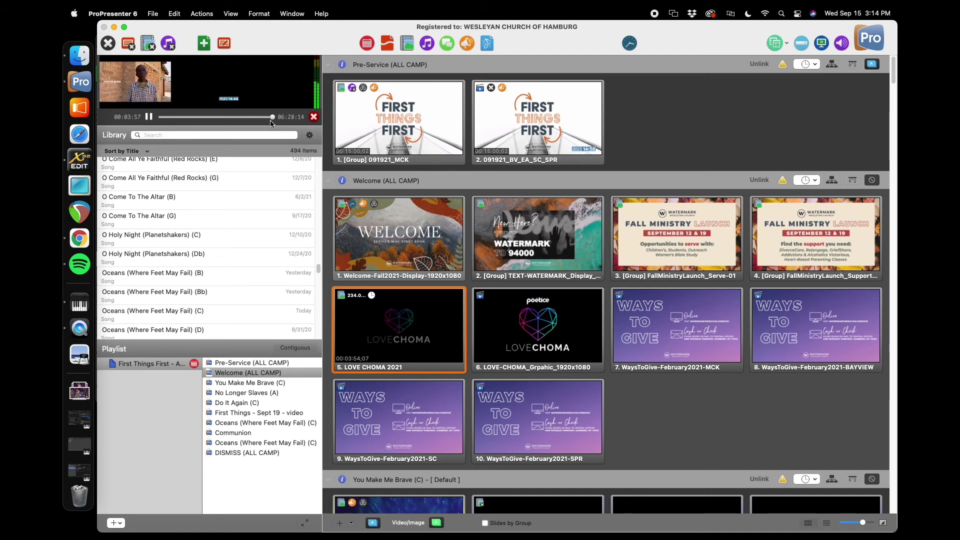
{"action": "left_click", "coordinate": [270, 118]}
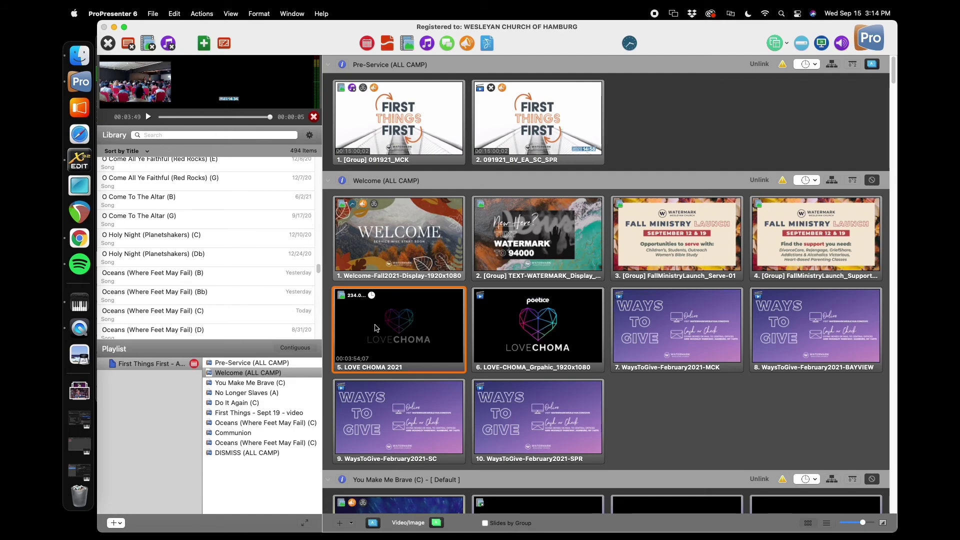
{"action": "left_click", "coordinate": [524, 343]}
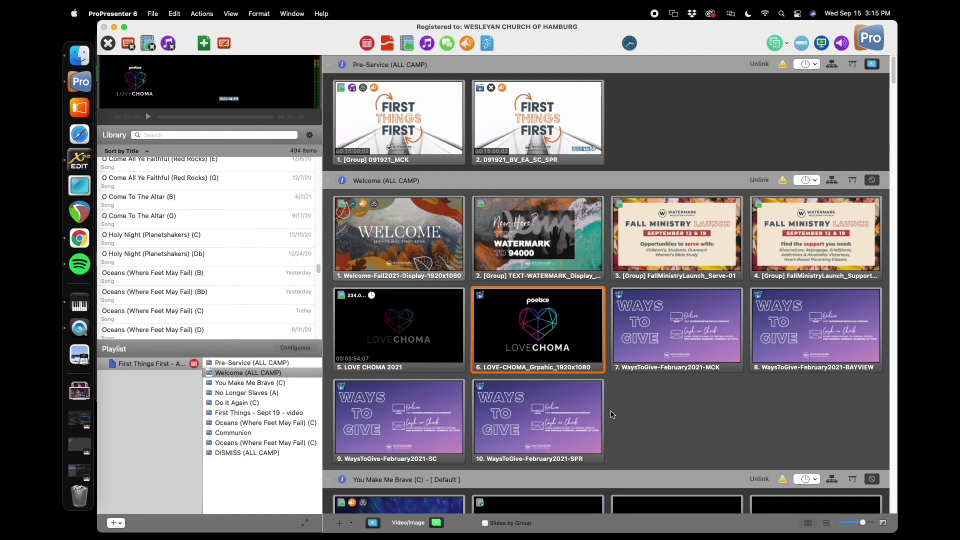